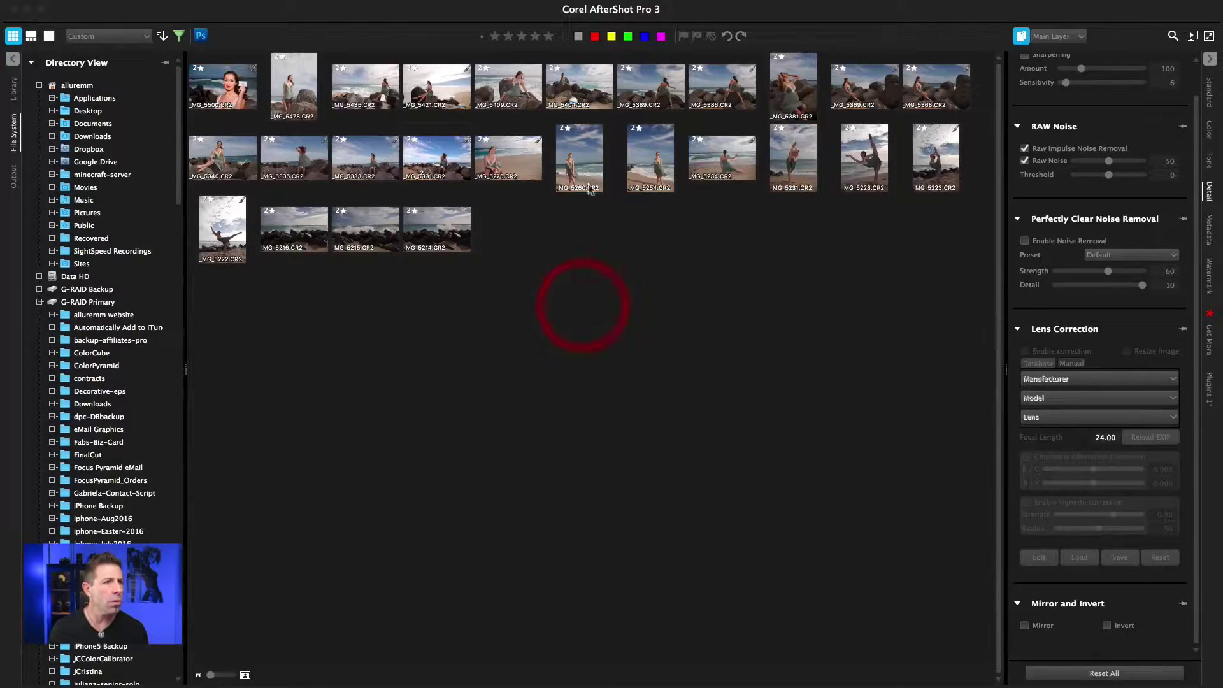
Open the _MG_5275 kneeling beach portrait in single-image view
double_click(497, 162)
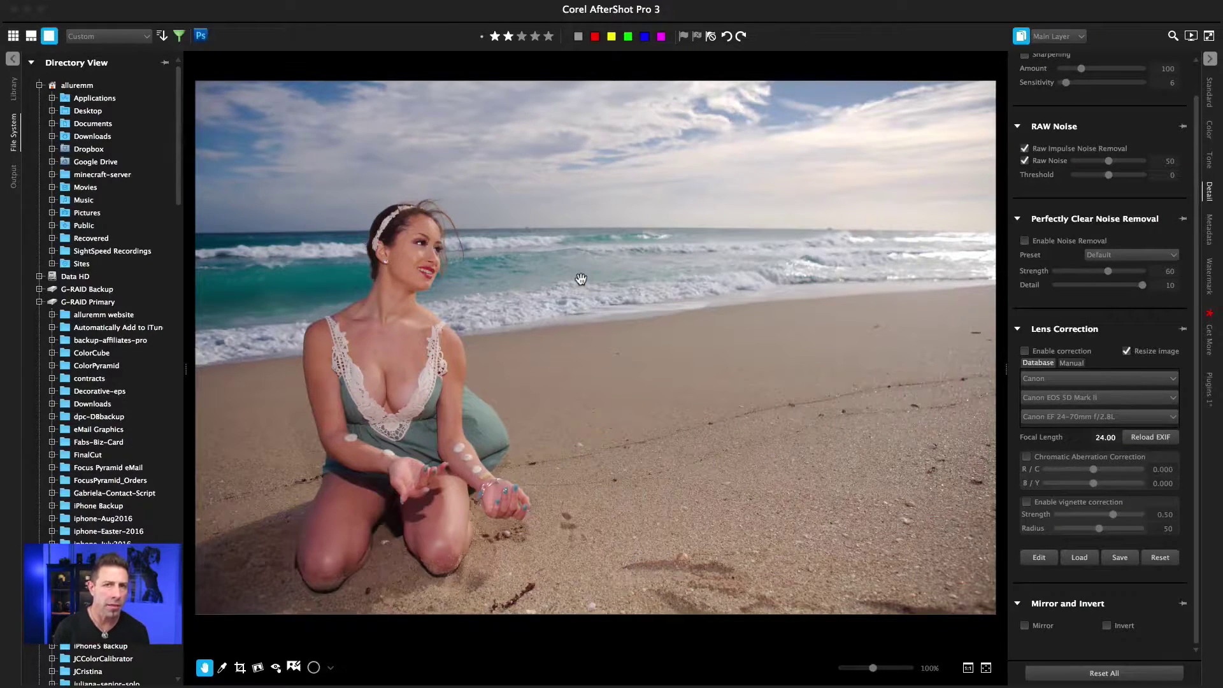
left_click(259, 668)
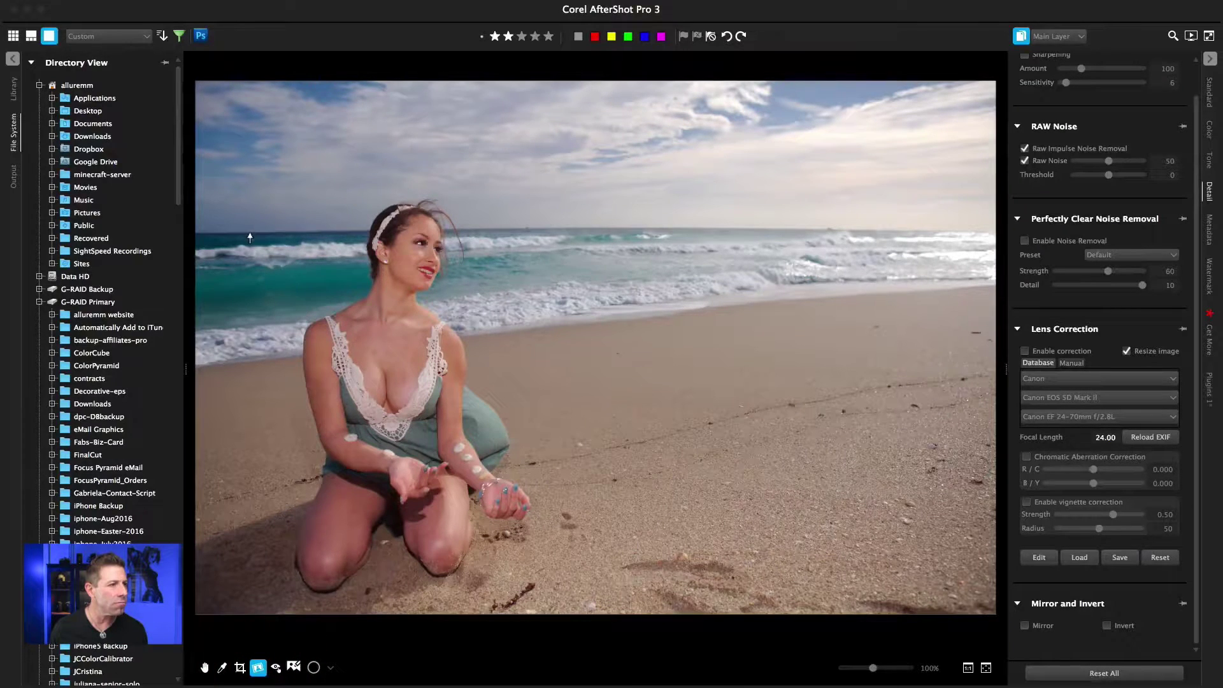
left_click_drag(250, 232, 949, 235)
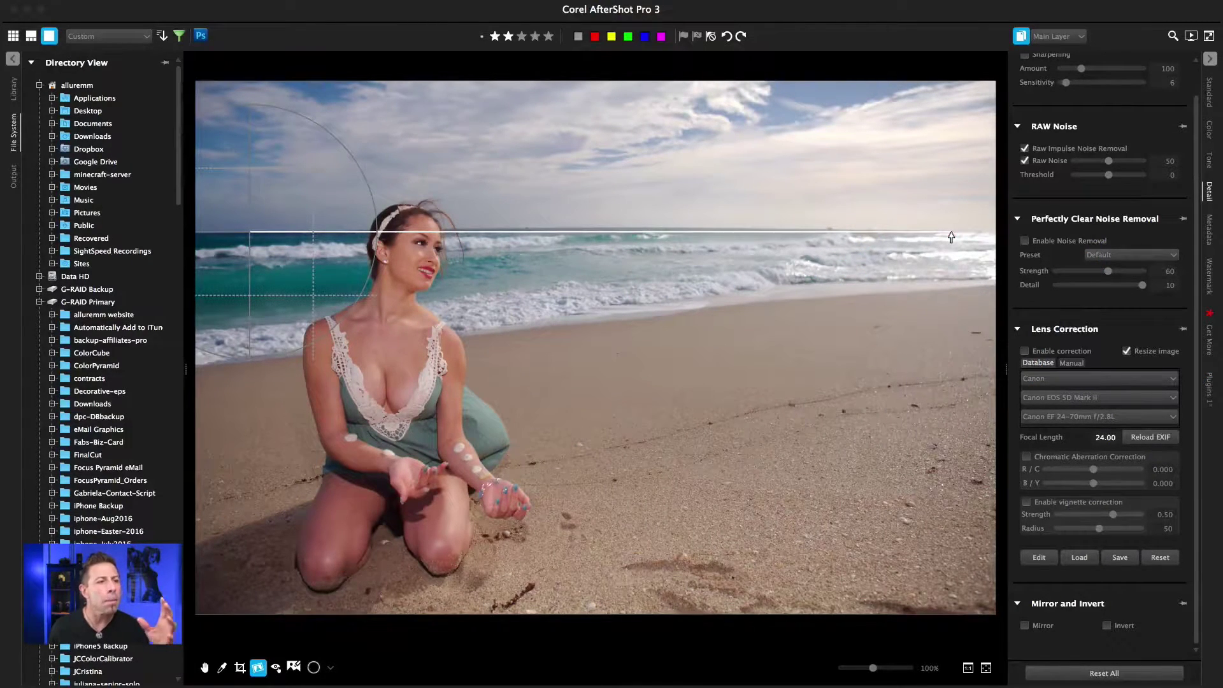
left_click_drag(951, 236, 949, 233)
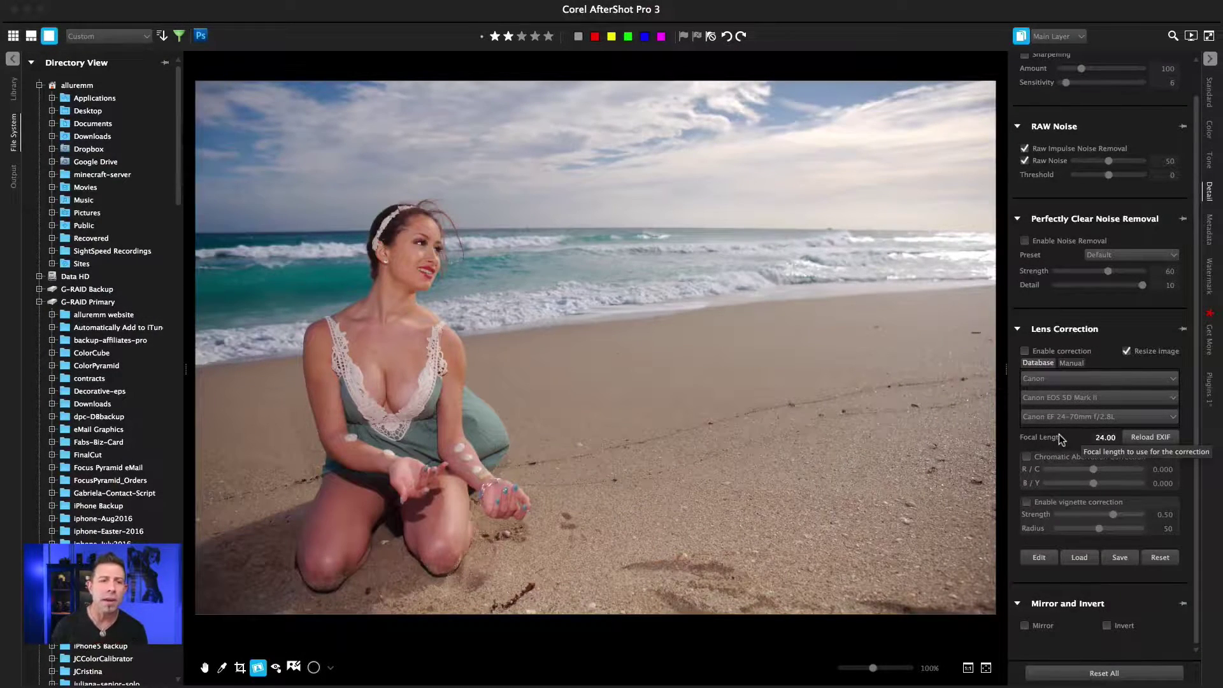
Enable database lens correction for the Canon EOS 5D Mark II and EF 24-70mm f/2.8L, checking the horizon
left_click(1025, 352)
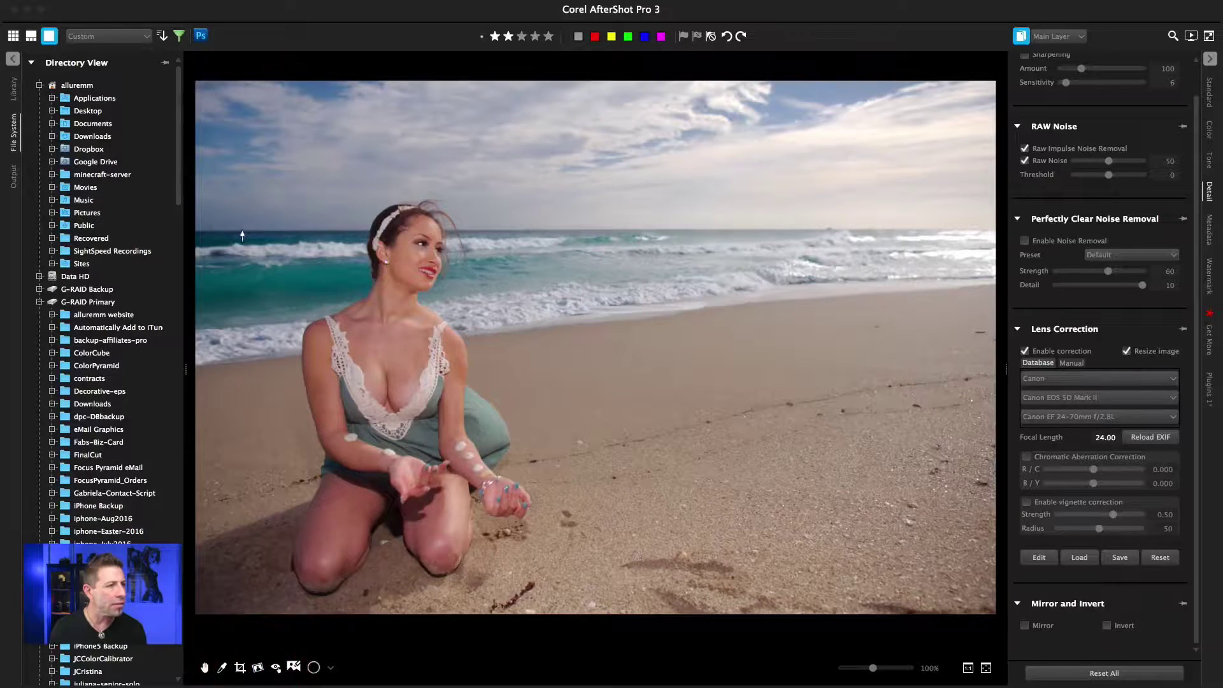
mouse_move(245, 231)
left_mouse_down()
mouse_move(895, 262)
mouse_move(954, 231)
left_mouse_up()
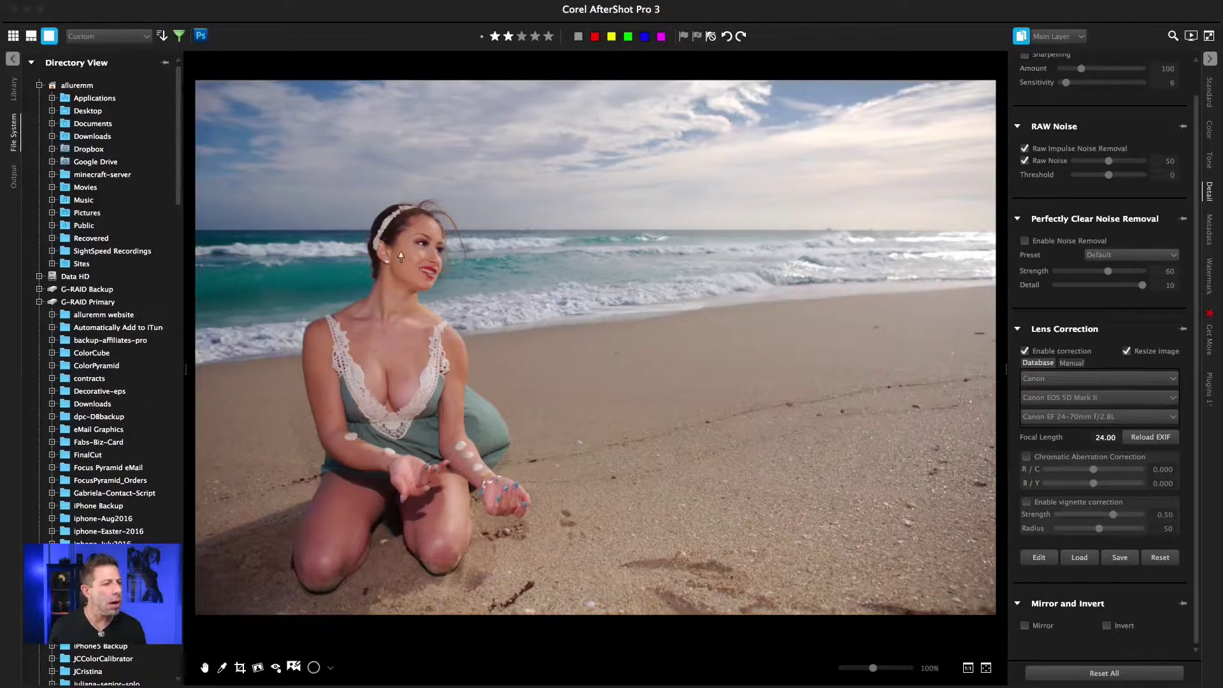
Zoom to 100% and pan to the model's shoulder edge to inspect colour fringing
left_click(360, 258)
scroll(663, 267, "right", 3)
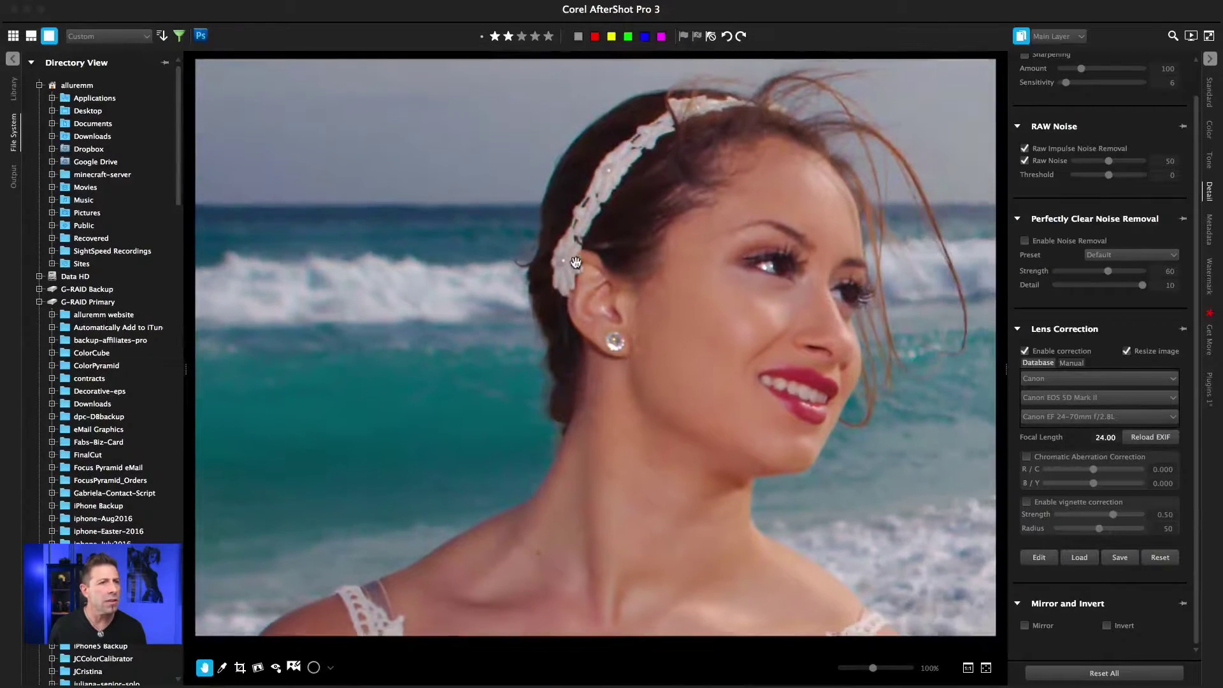
scroll(692, 223, "up", 4)
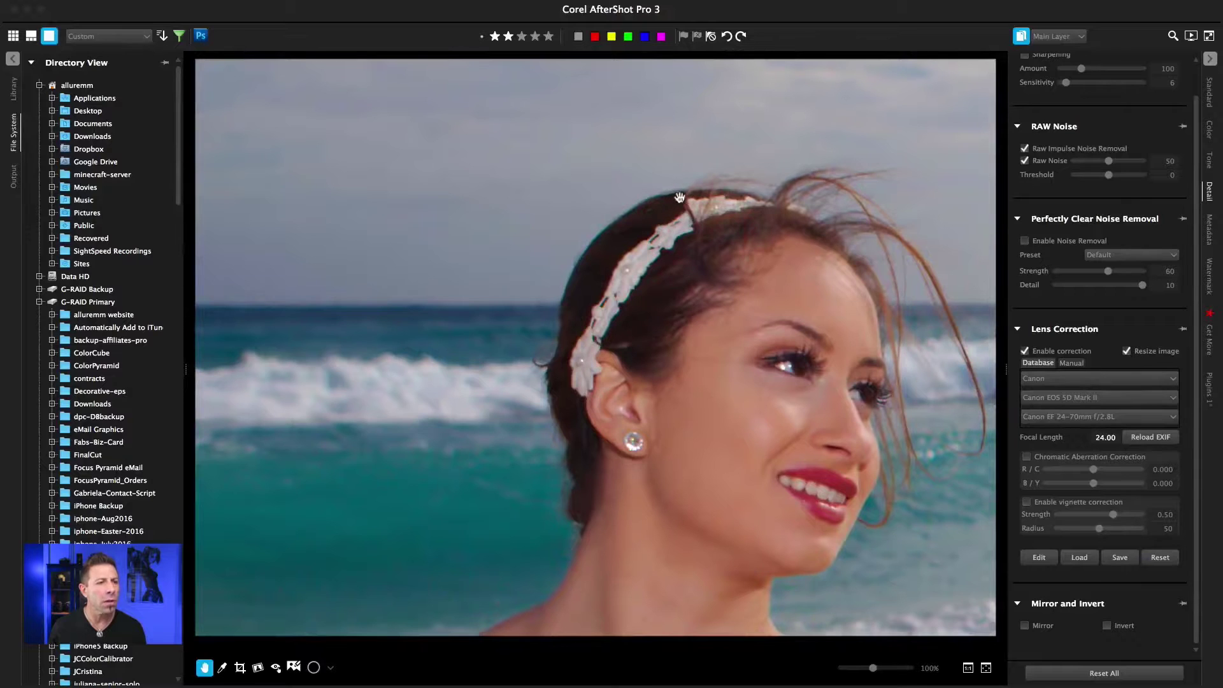
scroll(716, 354, "up", 3)
scroll(666, 210, "down", 2)
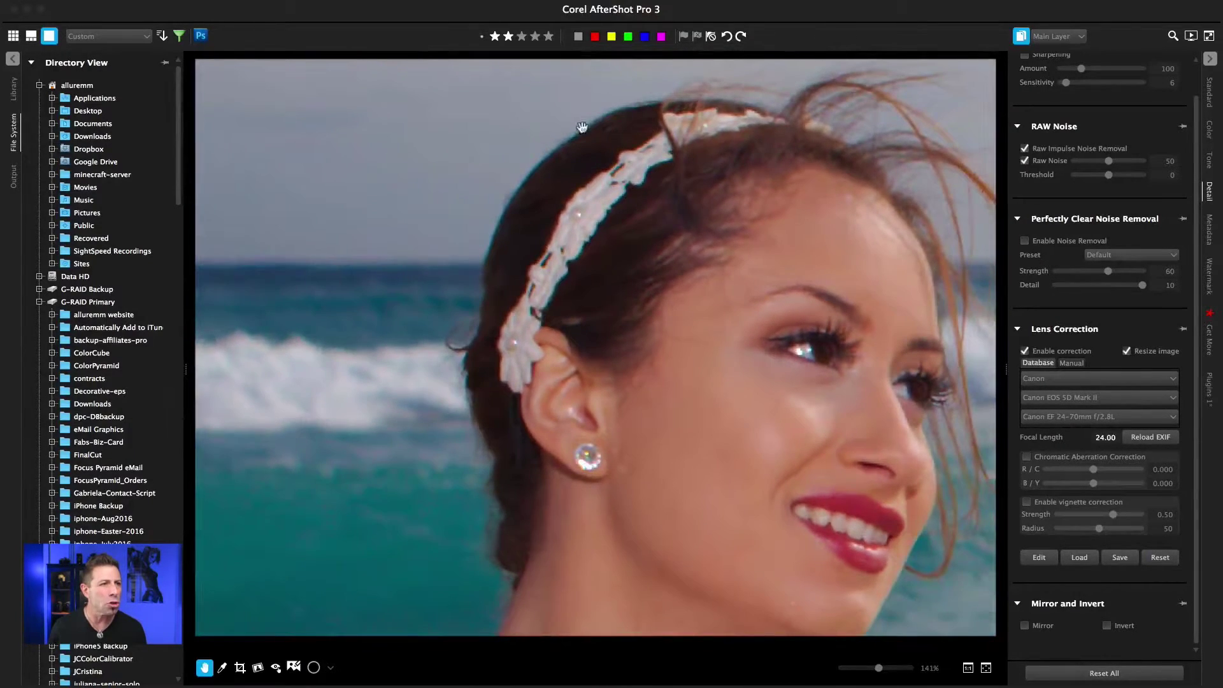
scroll(658, 404, "down", 10)
scroll(631, 469, "left", 2)
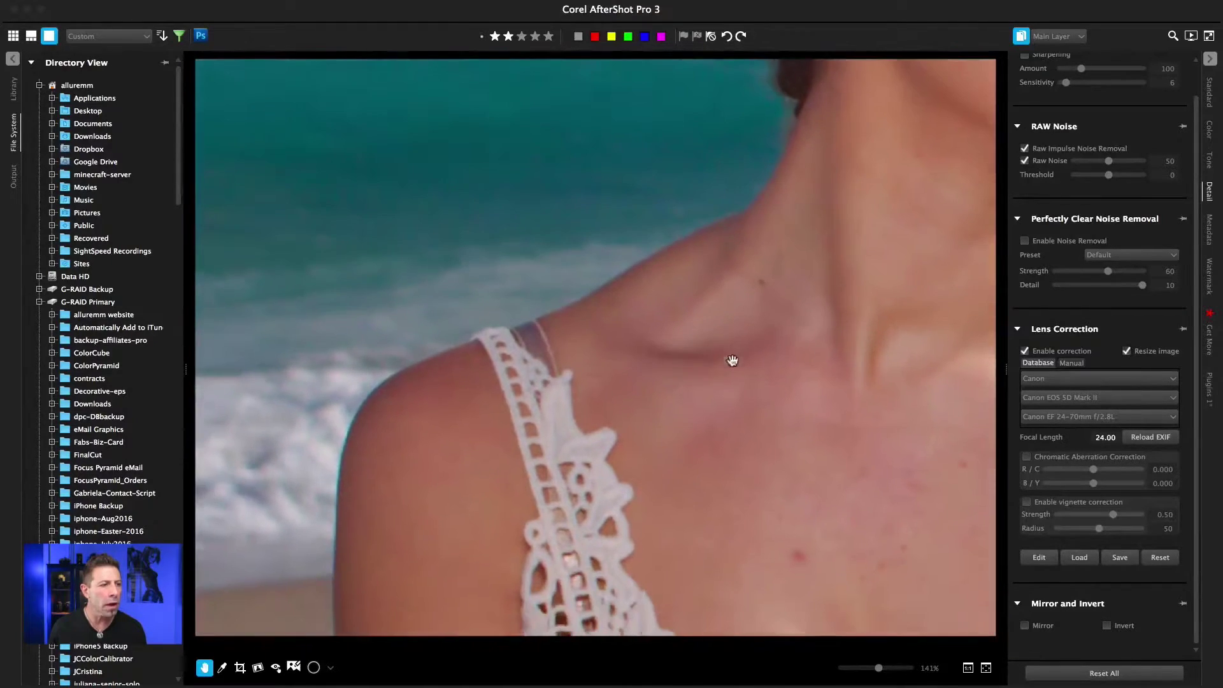
left_click(733, 360)
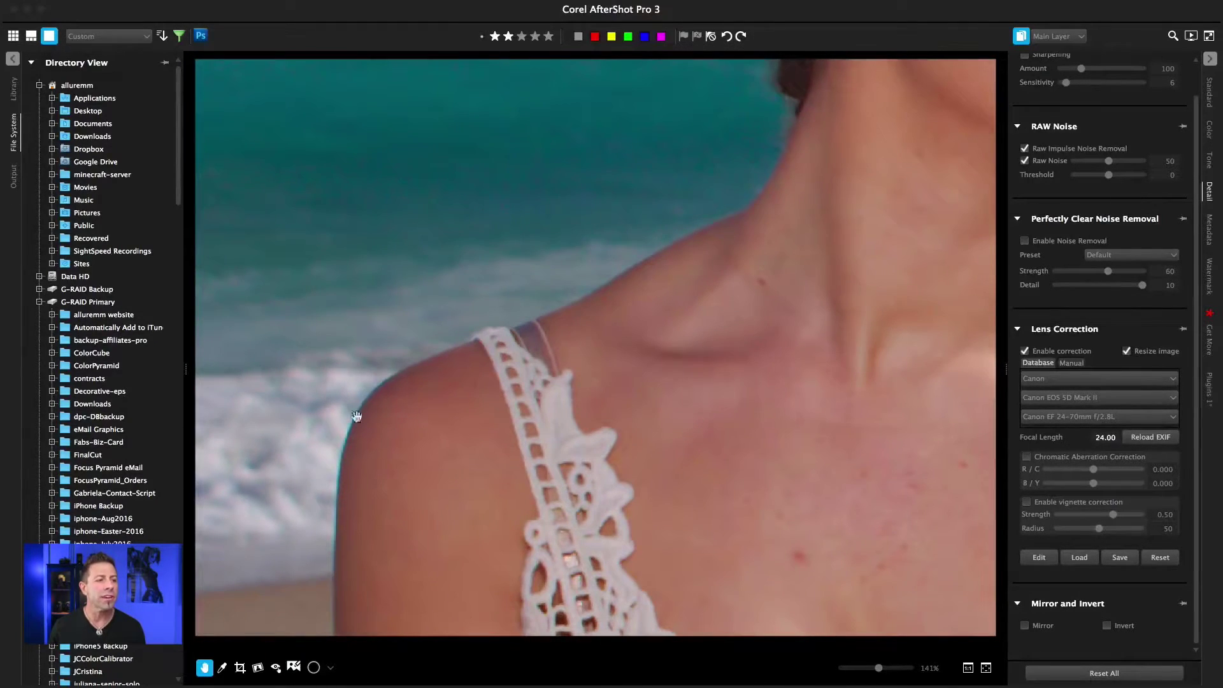
scroll(445, 318, "down", 5)
scroll(446, 318, "left", 2)
left_click(521, 221)
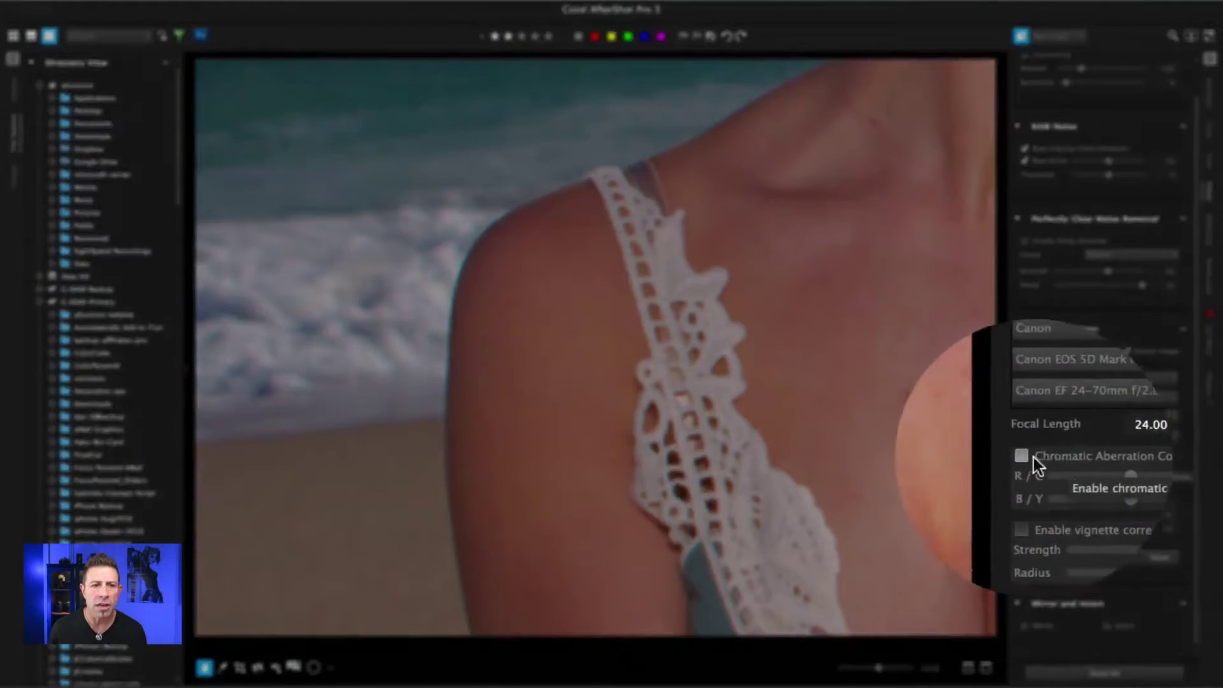
Apply chromatic aberration correction with R/C 0.070, pan along the shoulder, then switch it off to compare
left_click(1025, 456)
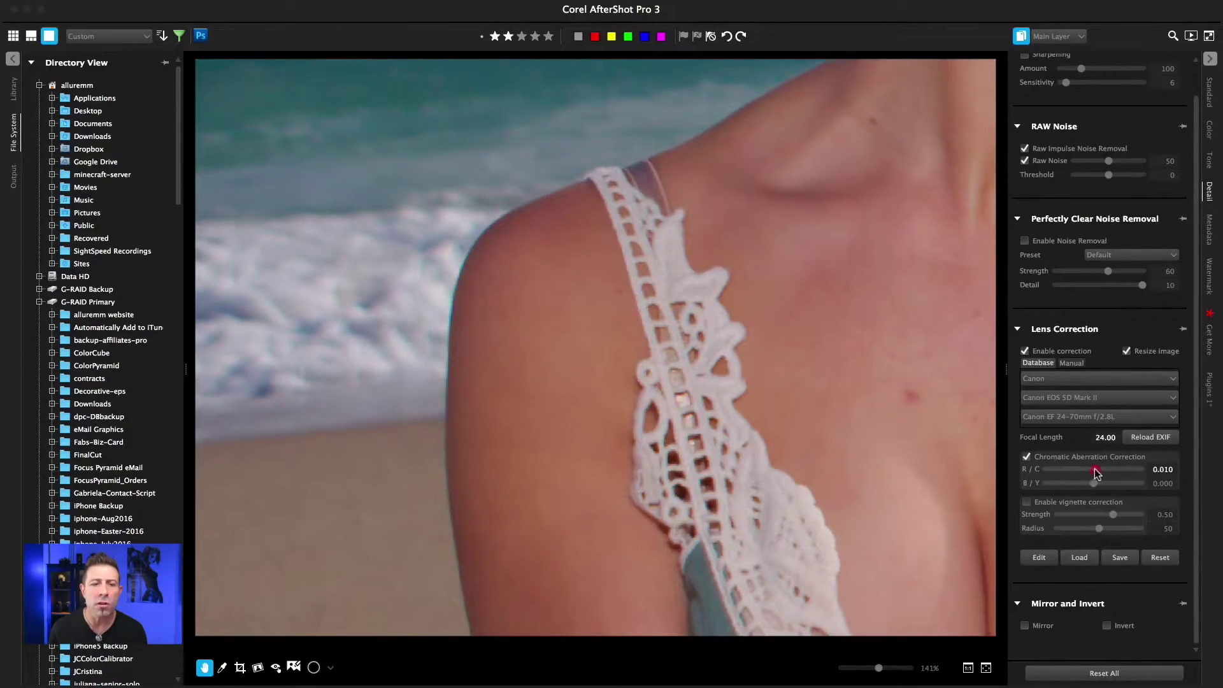
left_click_drag(1095, 471, 1101, 472)
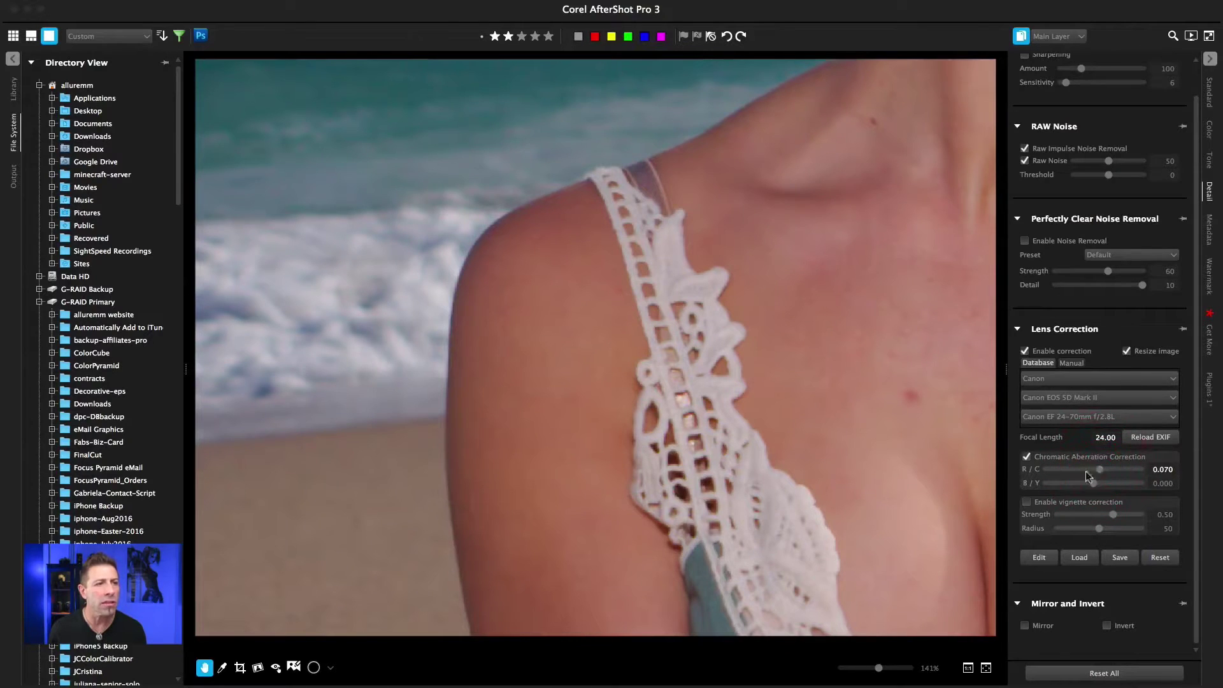
left_click_drag(545, 253, 527, 294)
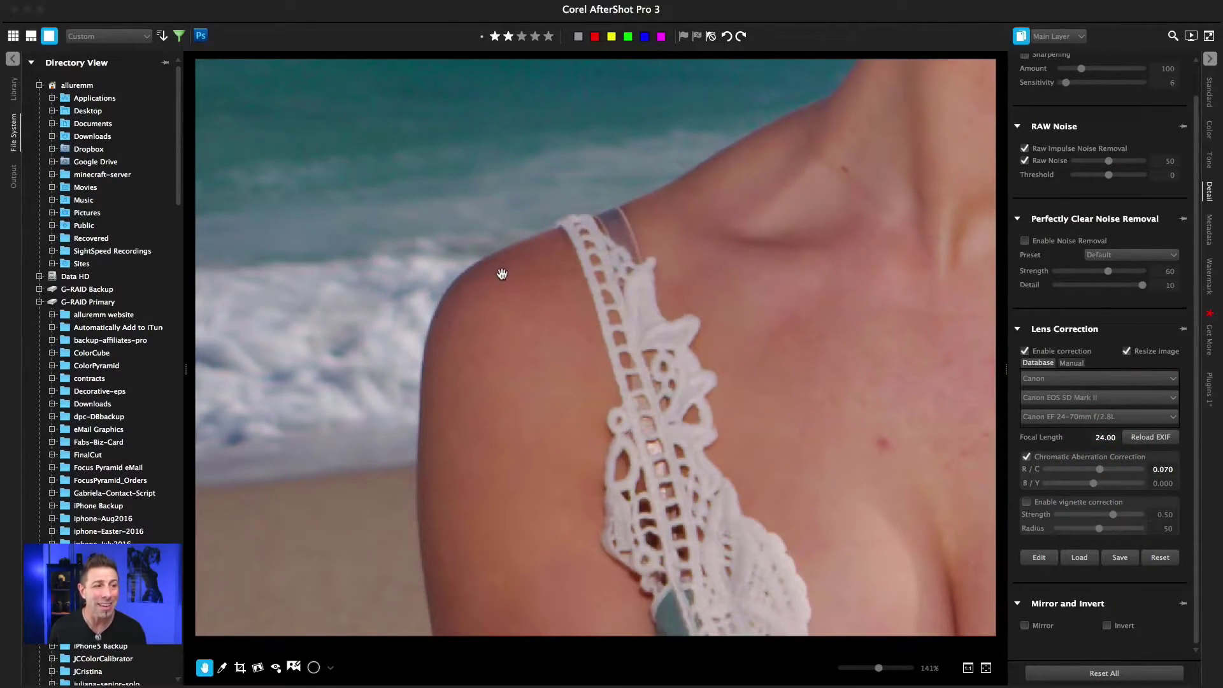
left_click_drag(483, 320, 535, 300)
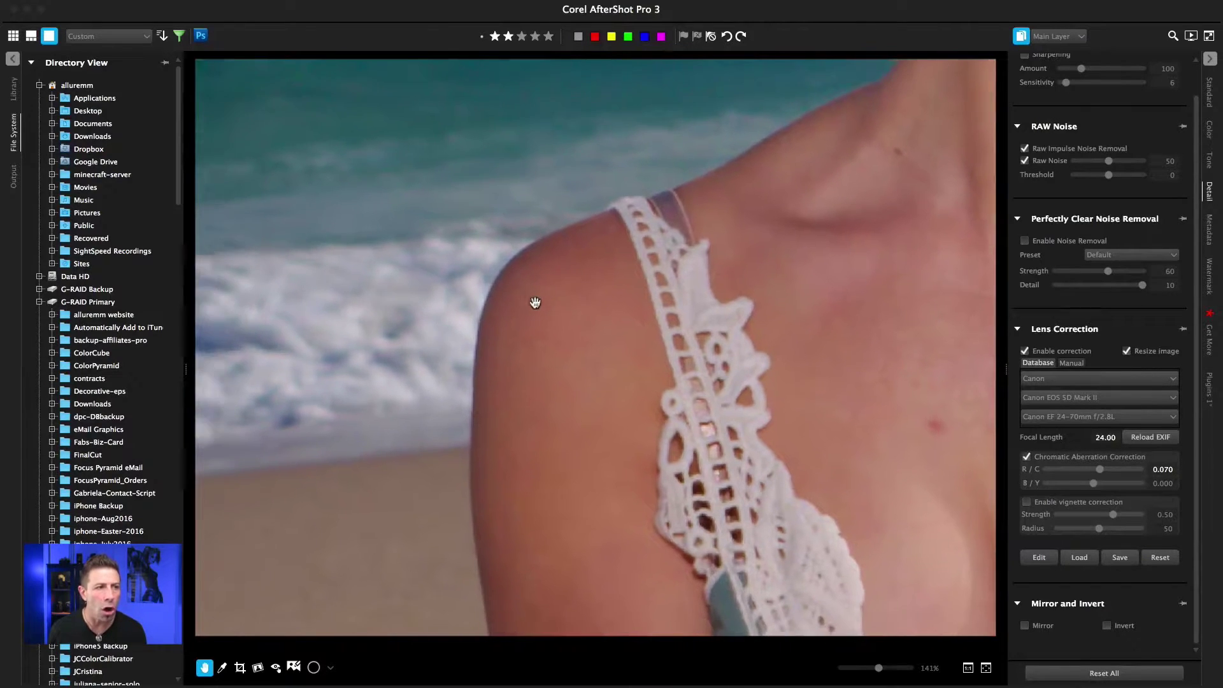
left_click(1026, 457)
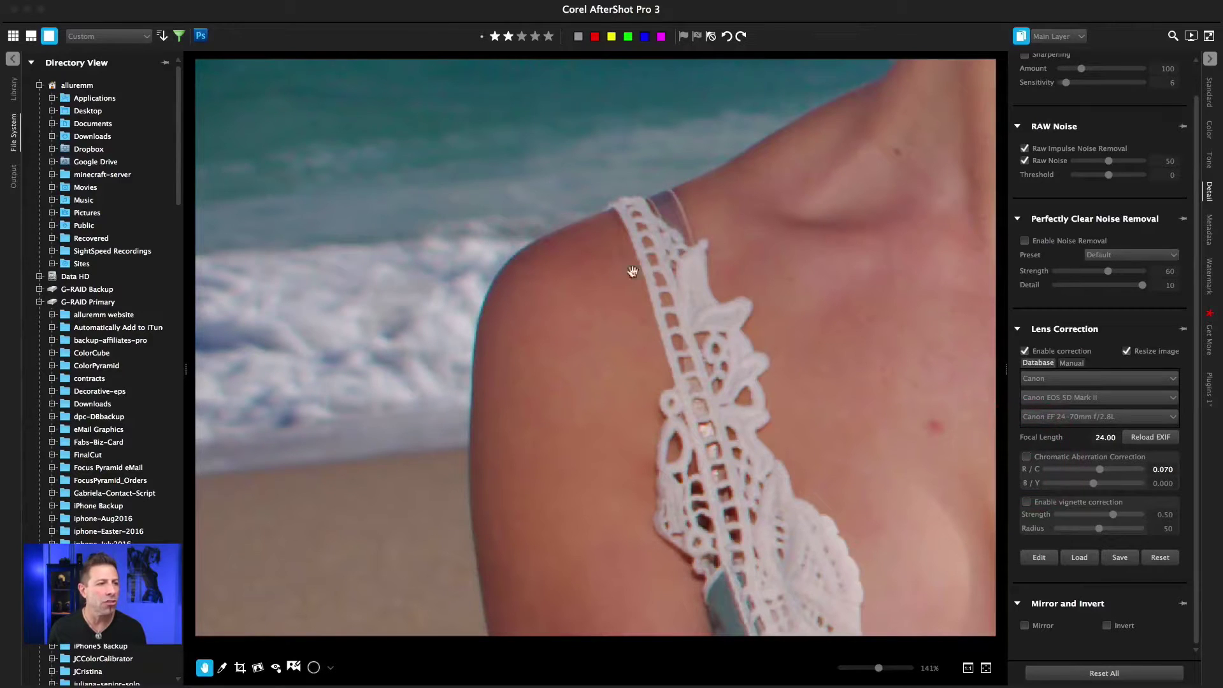
Pan up to the ear and headband, re-enable the 0.070 fringe fix, and fit the photo to view
left_click_drag(935, 205, 701, 524)
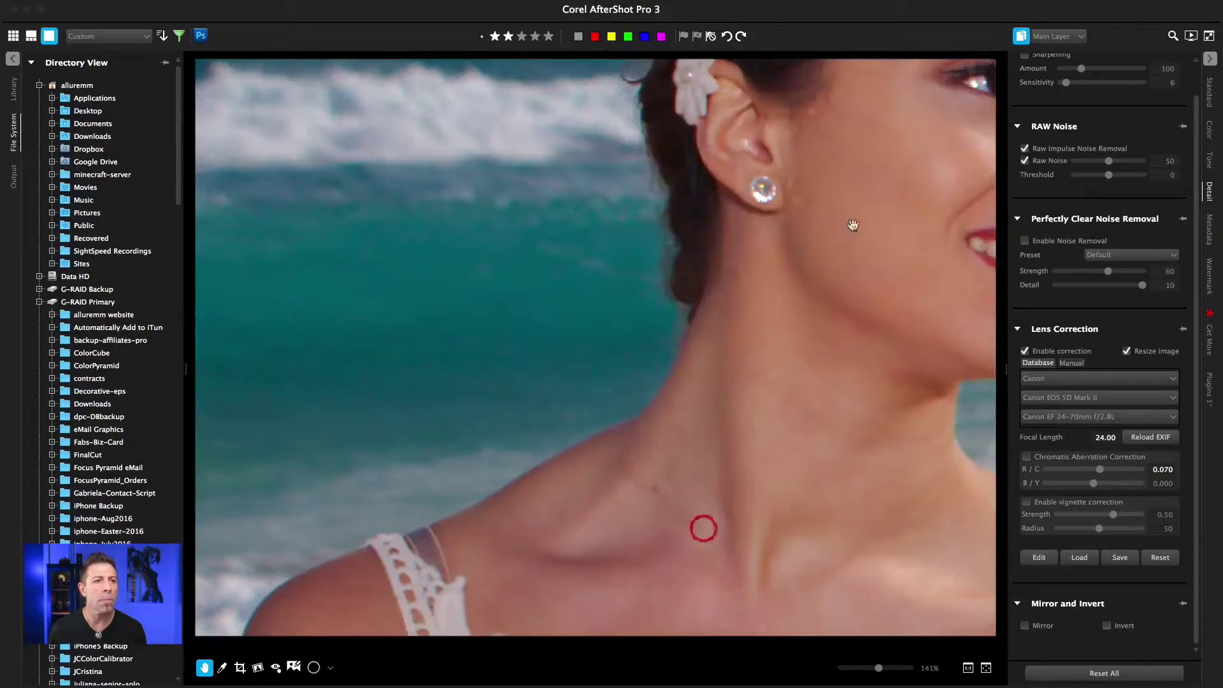
mouse_move(854, 204)
left_mouse_down()
mouse_move(819, 442)
mouse_move(821, 540)
left_mouse_up()
left_click_drag(835, 303, 843, 338)
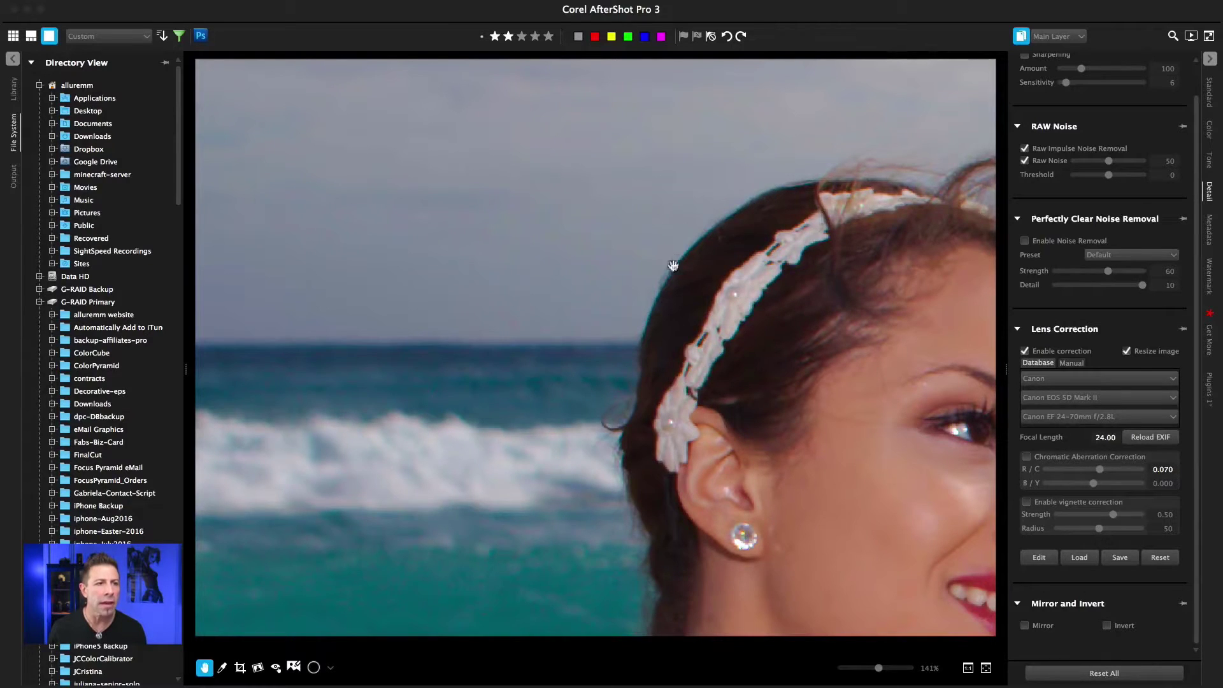
left_click(1027, 458)
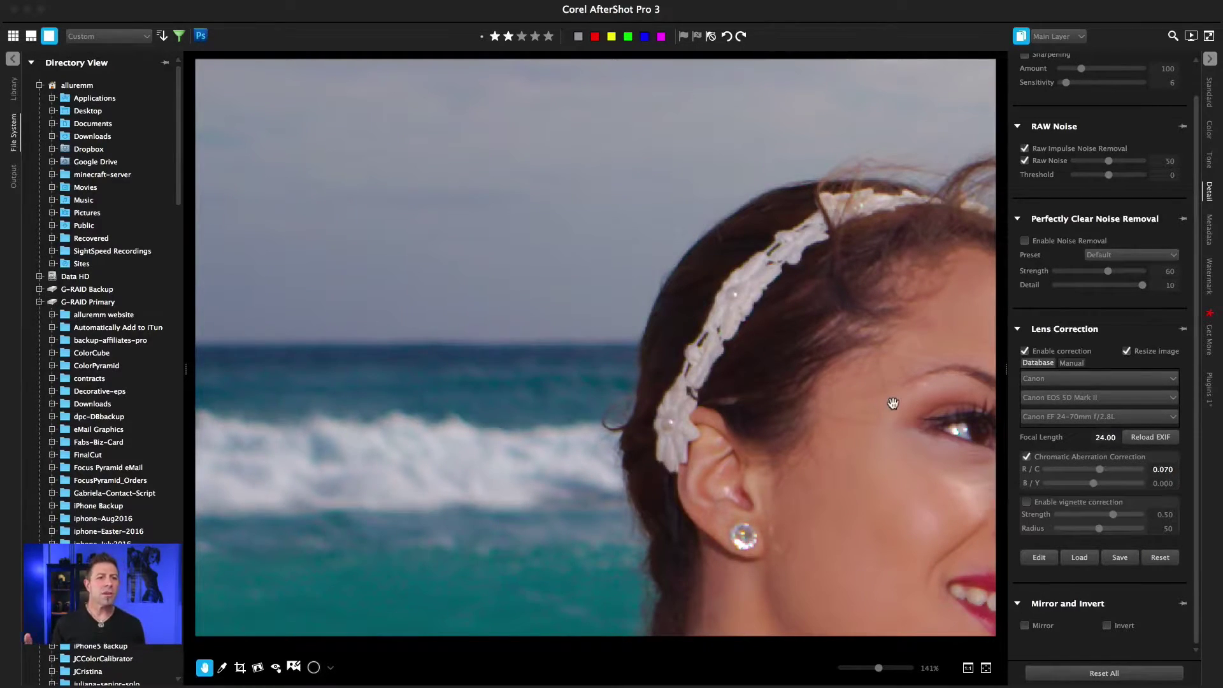
left_click(812, 410)
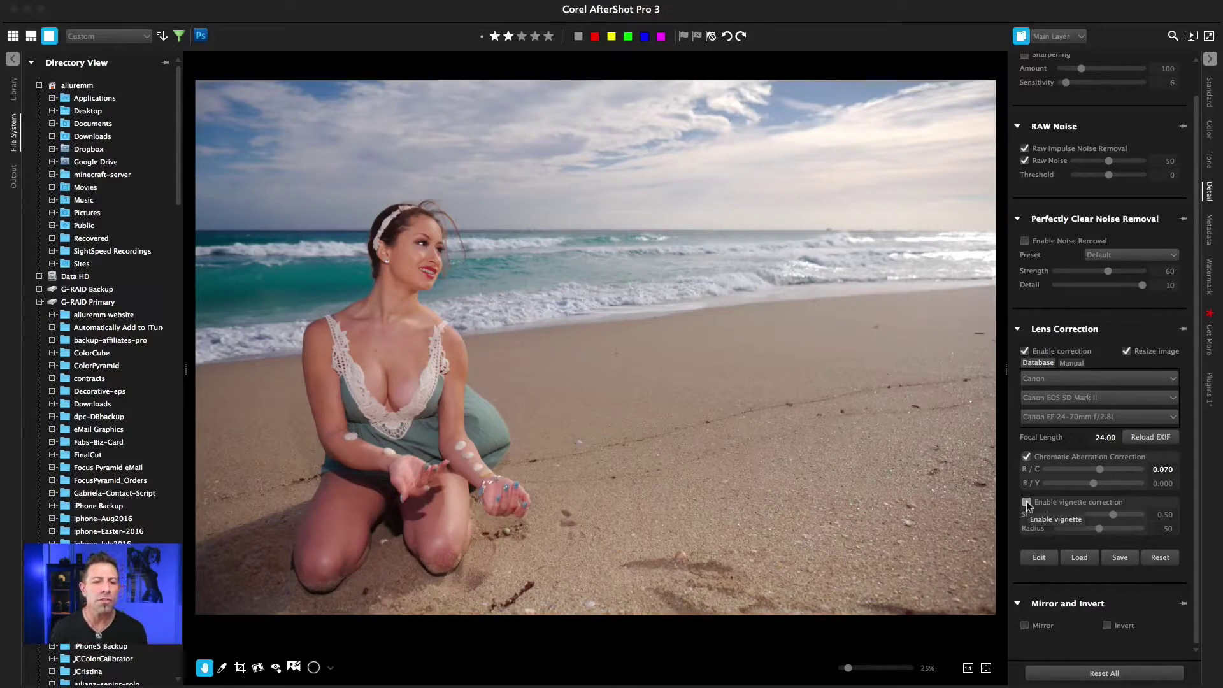
Compare corners with vignette correction on and off, leaving it enabled at strength 0.50, radius 50
left_click(1026, 503)
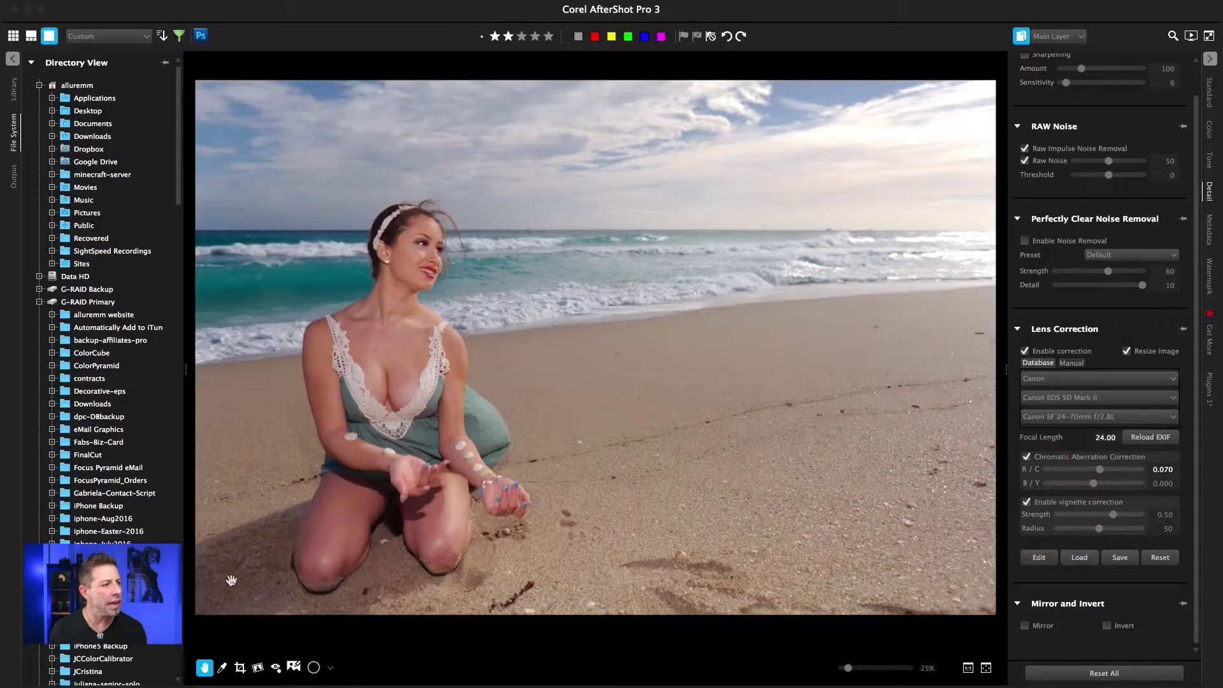
left_click(1026, 502)
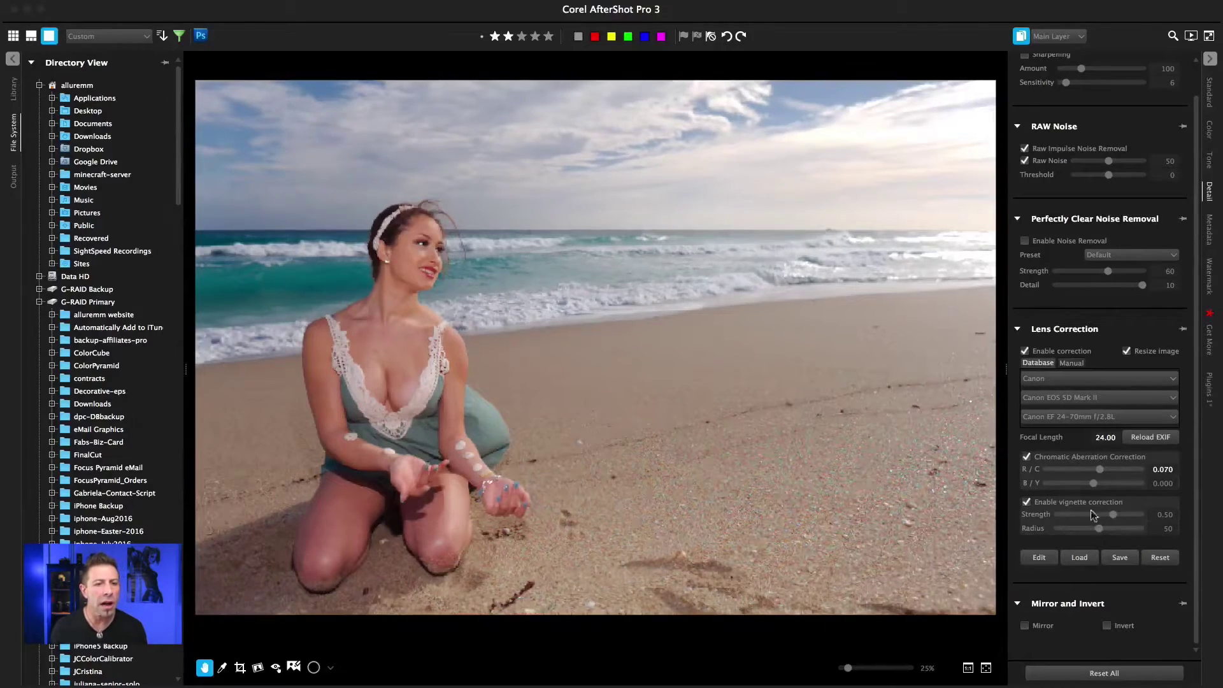
left_click(1026, 502)
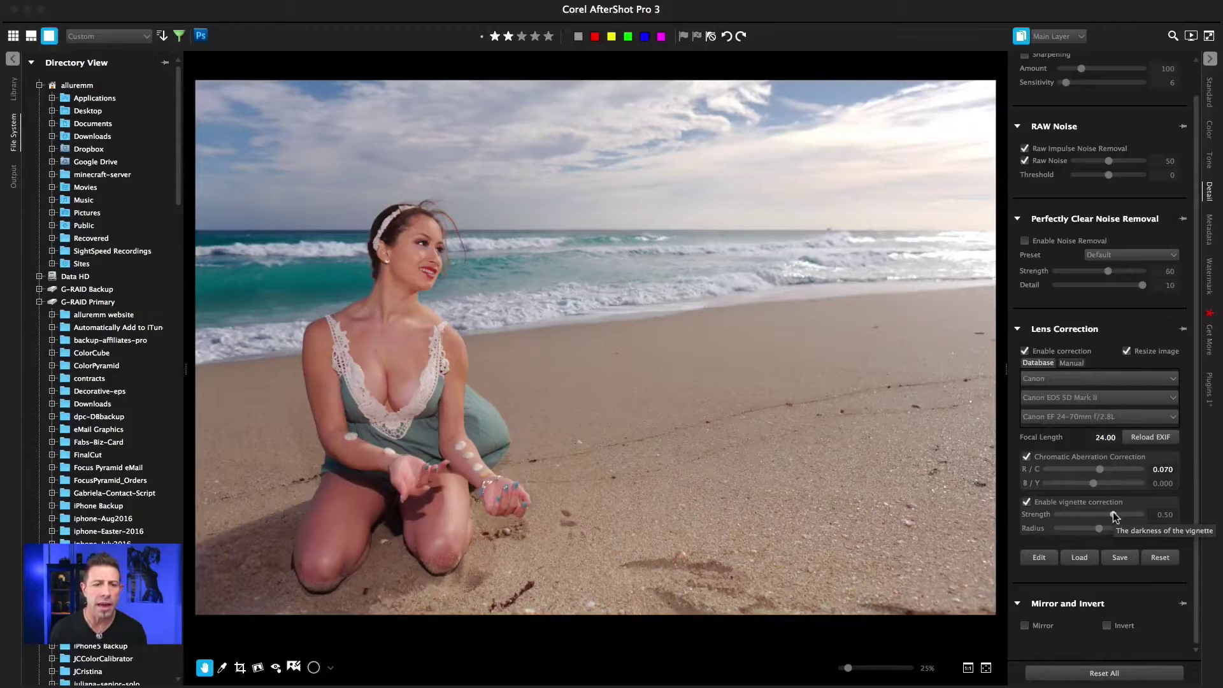
Drag vignette strength to -1.50, then up to 1.50 to brighten the corners
left_click_drag(1113, 516, 1053, 519)
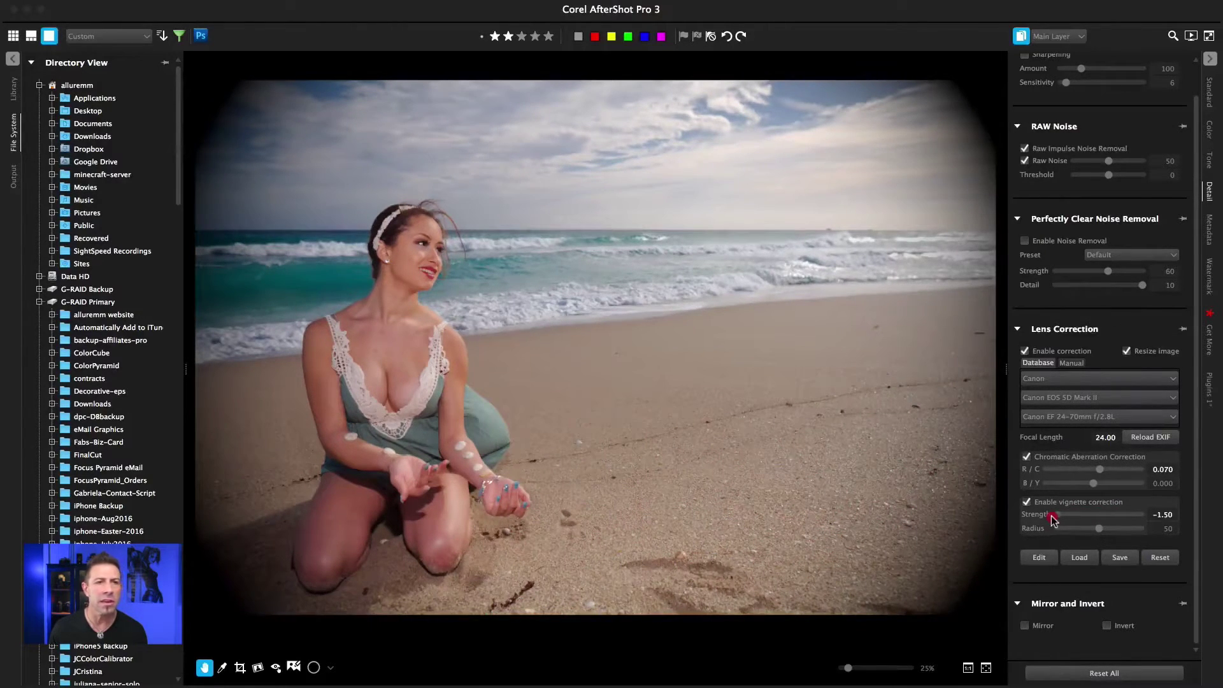
left_click_drag(1051, 515, 1145, 511)
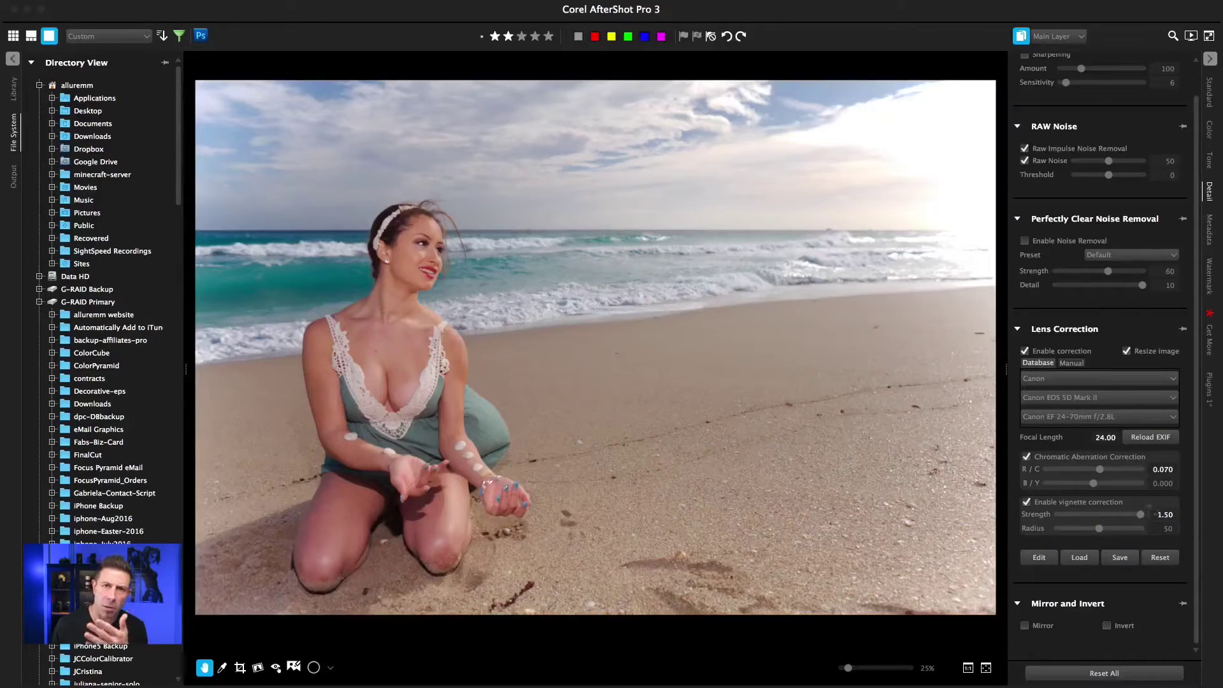
Set vignette strength to -1.50, widen radius to 100, then ease strength back to about -0.62
left_click(1040, 515)
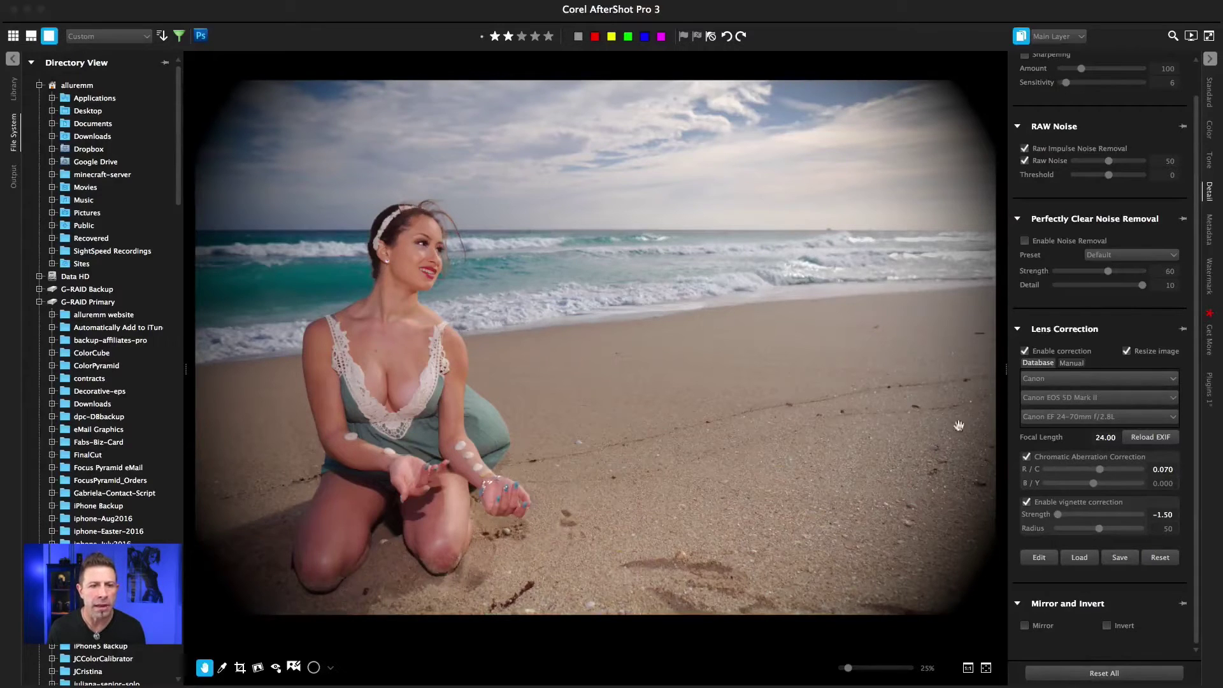
left_click_drag(1099, 528, 1143, 531)
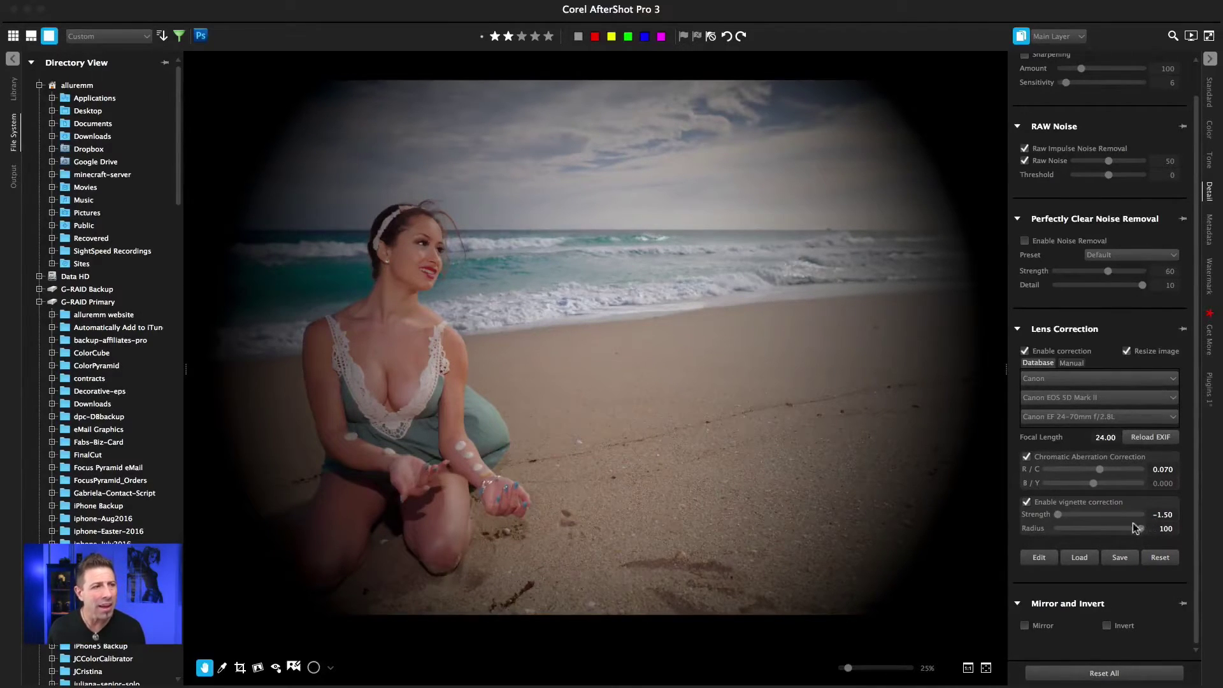
left_click_drag(1057, 514, 1081, 523)
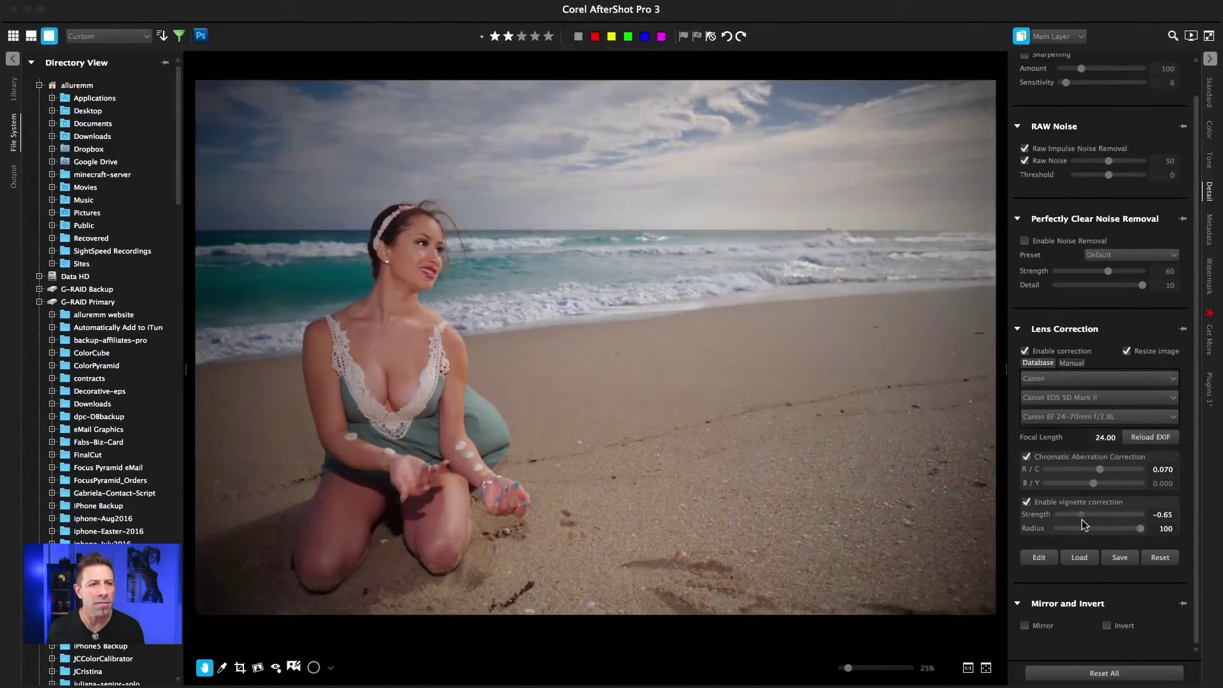